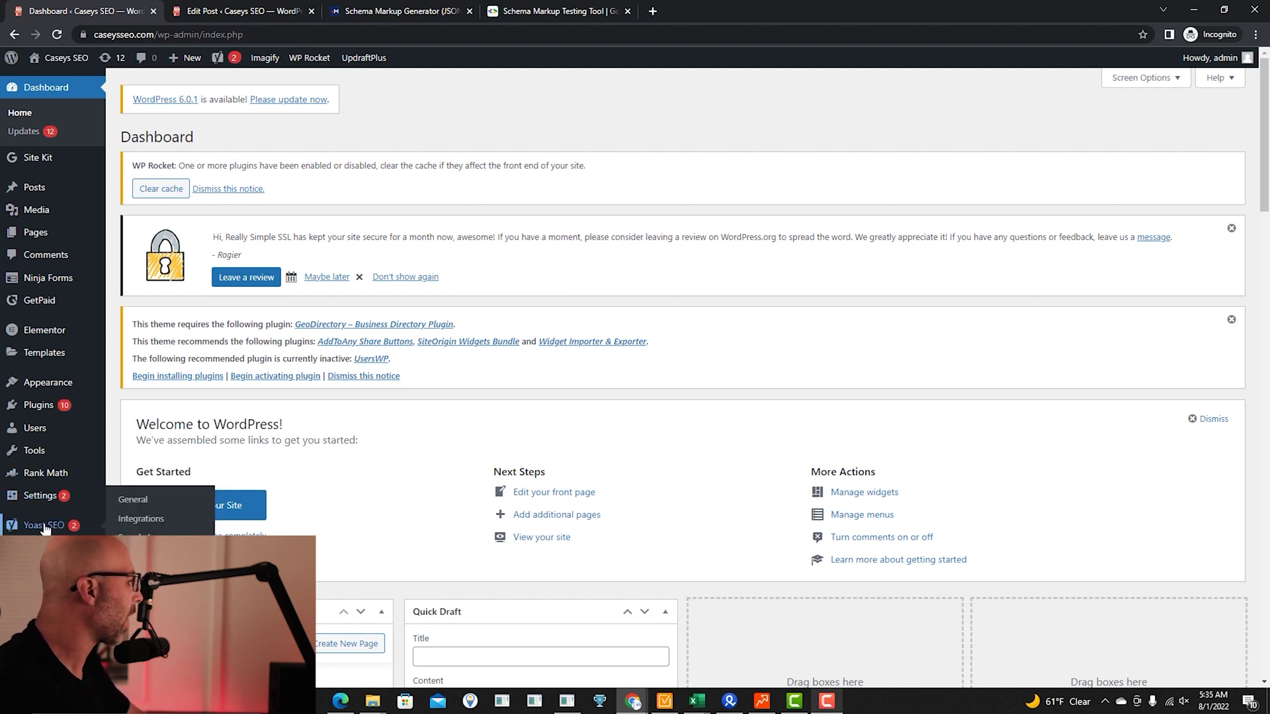
Step: Open Yoast's Video SEO settings to check the embed options
{"action": "left_click", "coordinate": [45, 527]}
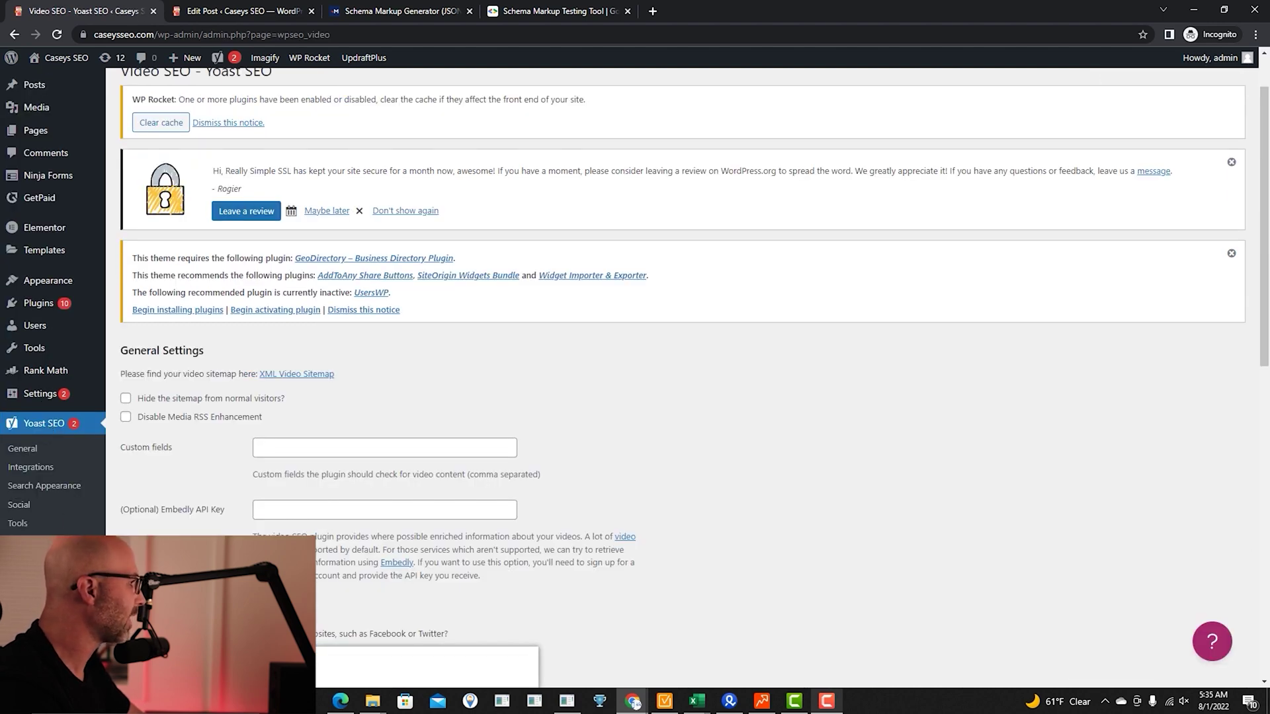
{"action": "scroll", "coordinate": [213, 453], "scroll_direction": "down", "scroll_amount": 3}
{"action": "scroll", "coordinate": [213, 453], "scroll_direction": "down", "scroll_amount": 3}
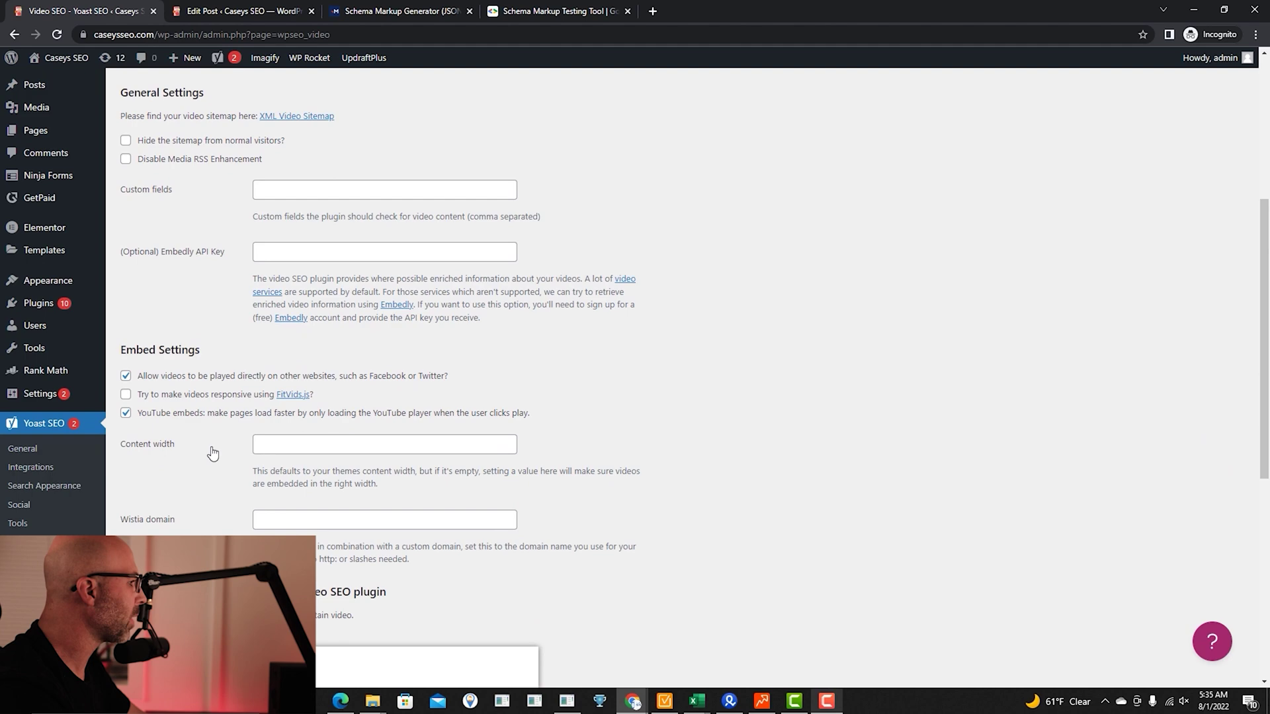
{"action": "scroll", "coordinate": [216, 466], "scroll_direction": "up", "scroll_amount": 1}
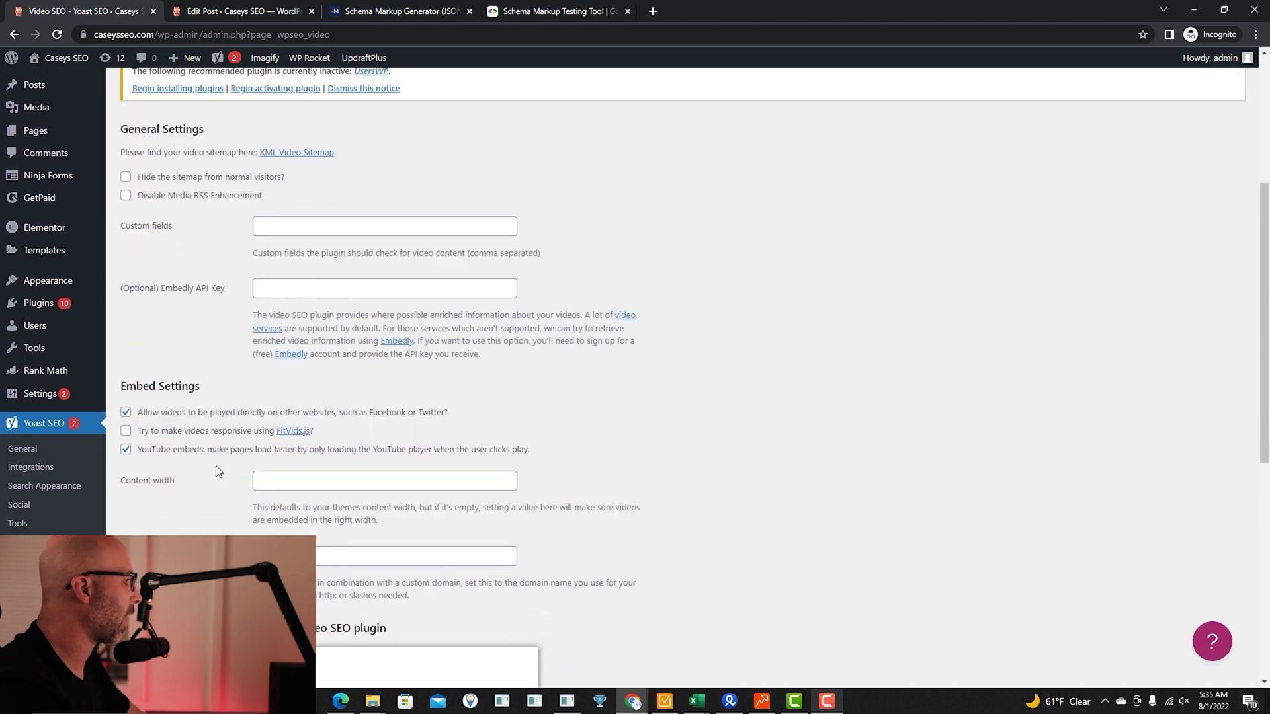
{"action": "scroll", "coordinate": [215, 465], "scroll_direction": "down", "scroll_amount": 1}
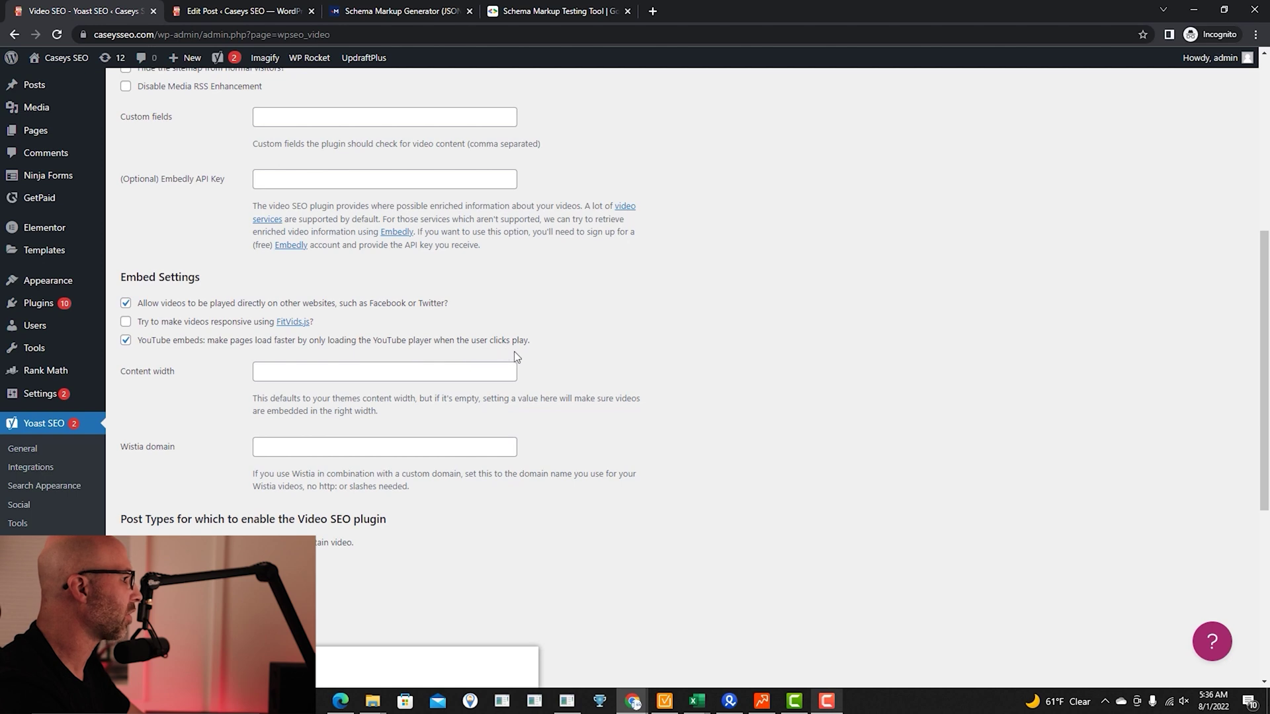
{"action": "scroll", "coordinate": [198, 446], "scroll_direction": "down", "scroll_amount": 3}
{"action": "scroll", "coordinate": [150, 298], "scroll_direction": "down", "scroll_amount": 2}
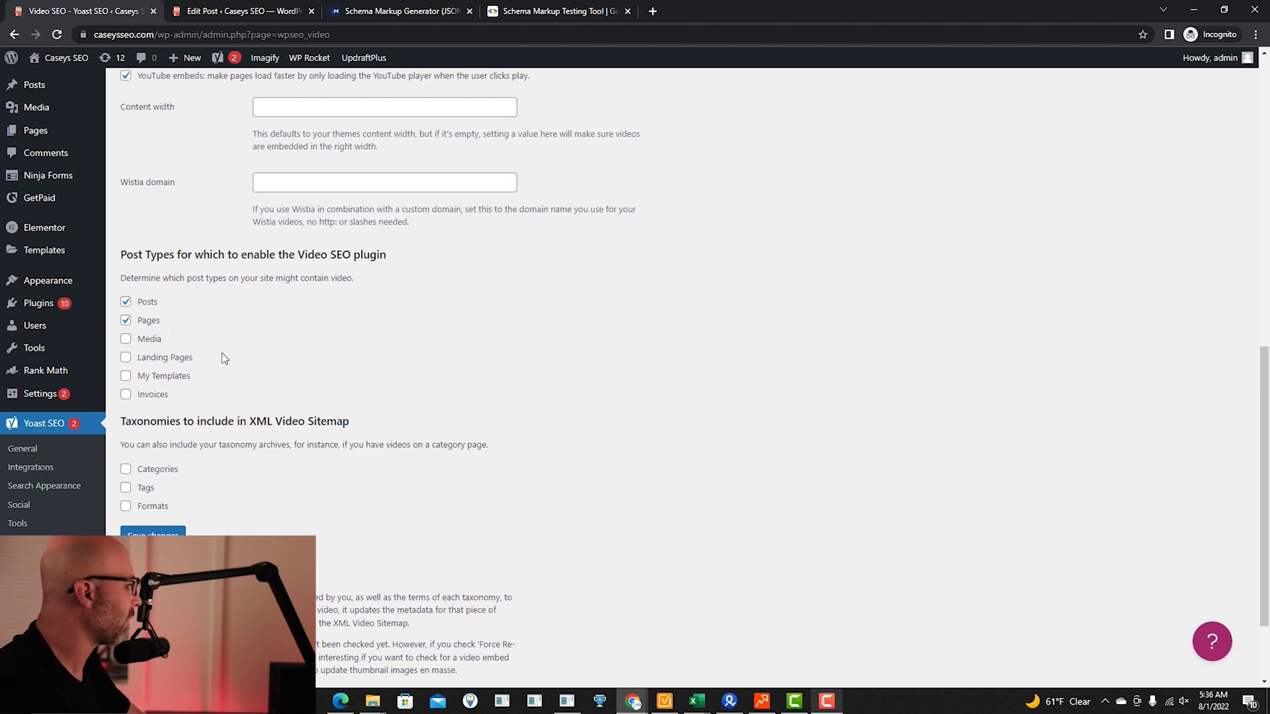
{"action": "scroll", "coordinate": [240, 383], "scroll_direction": "up", "scroll_amount": 10}
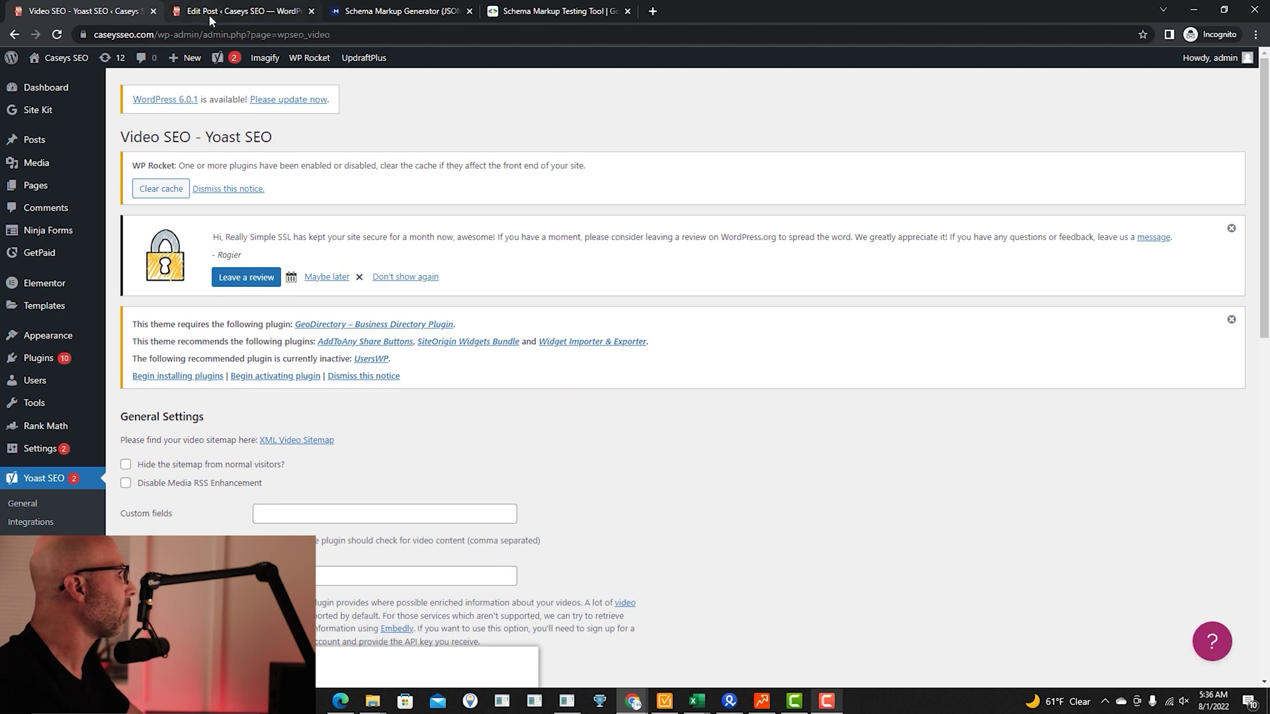
Step: Switch to the editor for '4 SEO Strategies the Pros Use for Fast Results'
{"action": "left_click", "coordinate": [208, 14]}
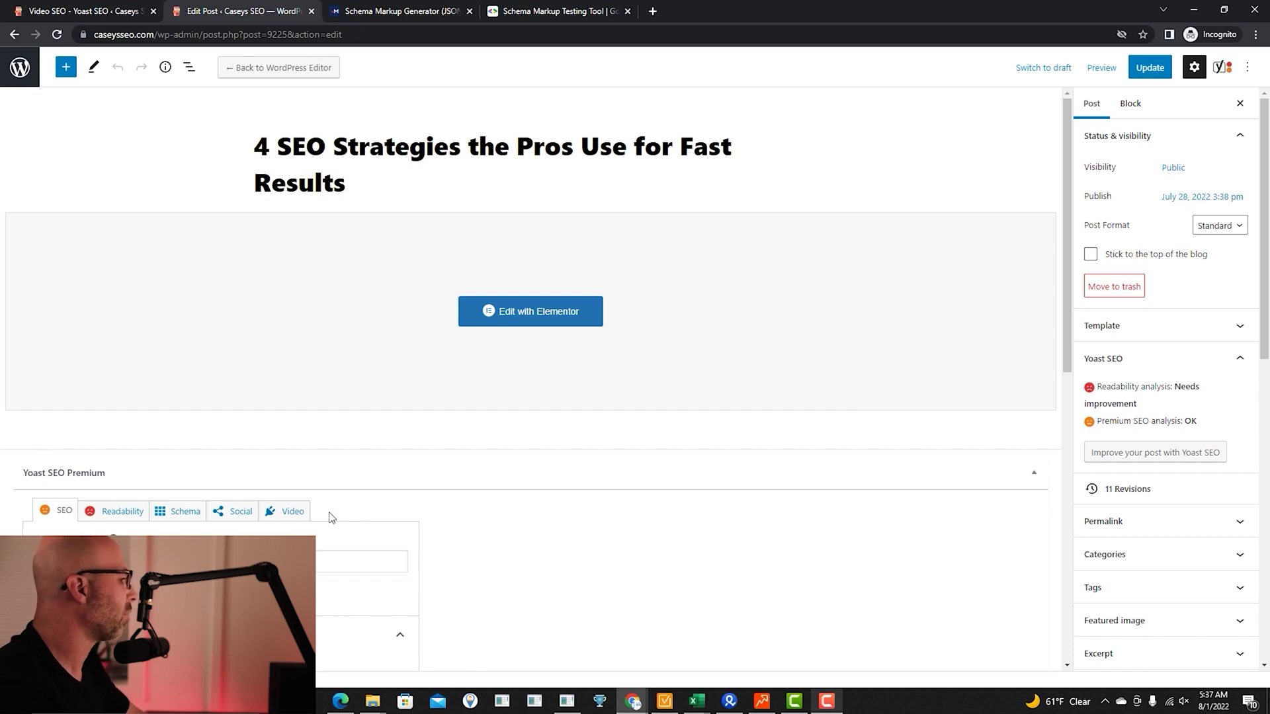
{"action": "scroll", "coordinate": [623, 556], "scroll_direction": "down", "scroll_amount": 2}
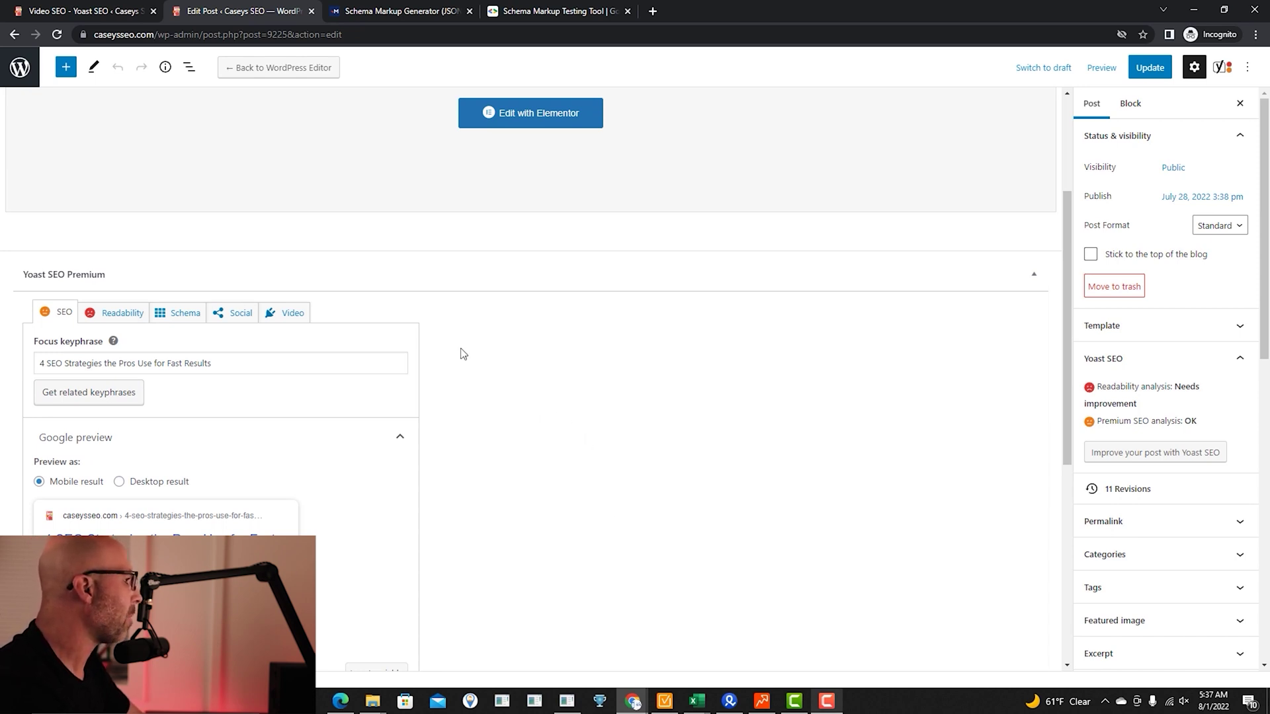
Step: Open the Yoast Video tab showing the thumbnail, title and 0:09:57 duration
{"action": "left_click", "coordinate": [287, 319]}
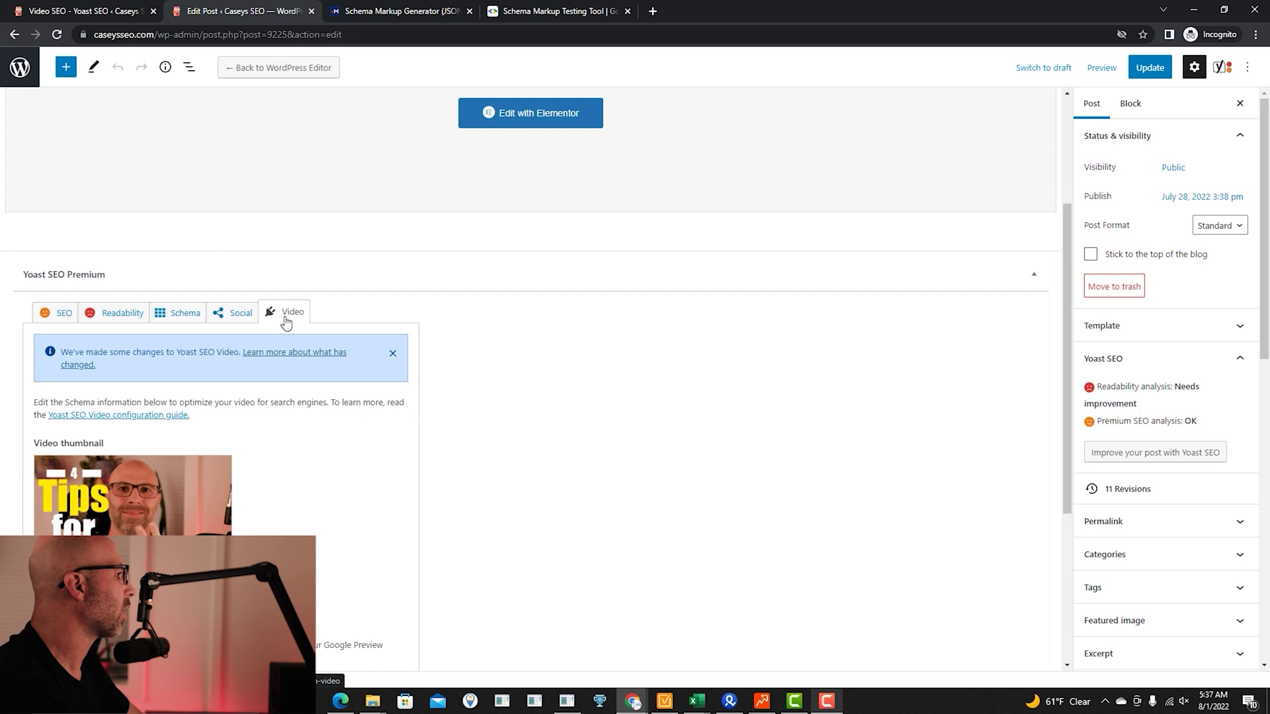
{"action": "scroll", "coordinate": [350, 410], "scroll_direction": "down", "scroll_amount": 2}
{"action": "scroll", "coordinate": [351, 411], "scroll_direction": "down", "scroll_amount": 1}
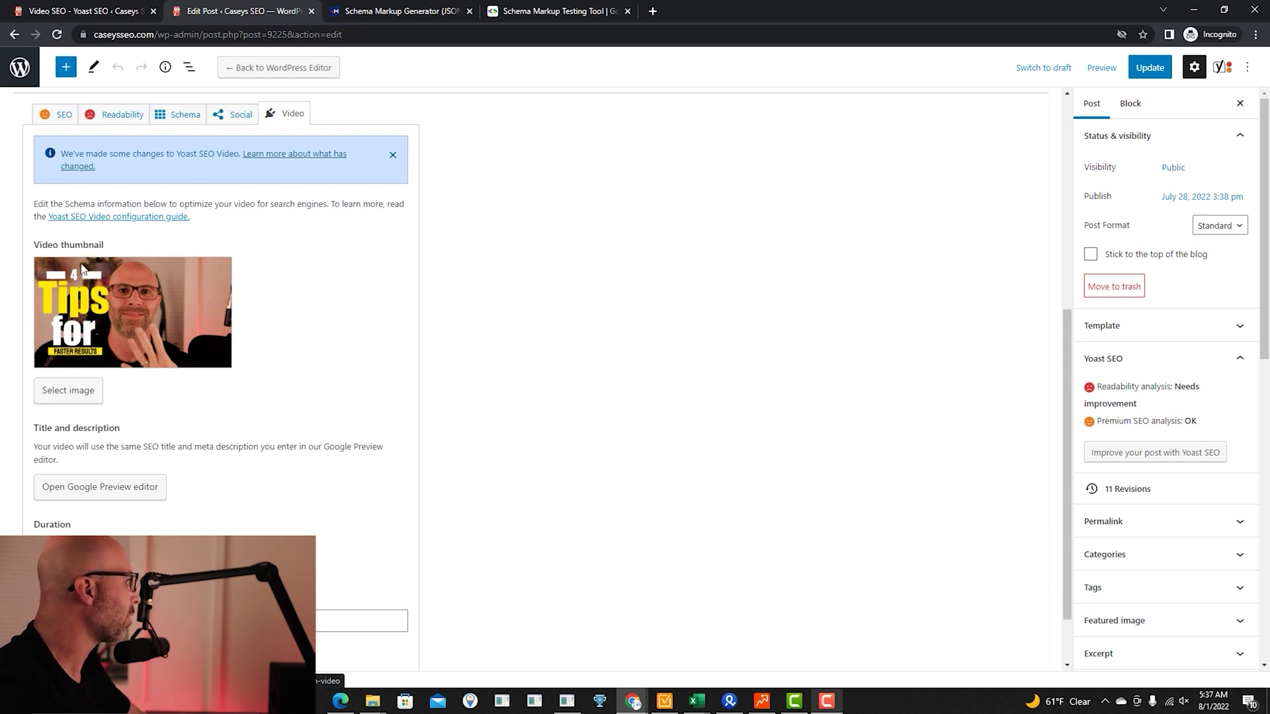
{"action": "scroll", "coordinate": [301, 345], "scroll_direction": "down", "scroll_amount": 1}
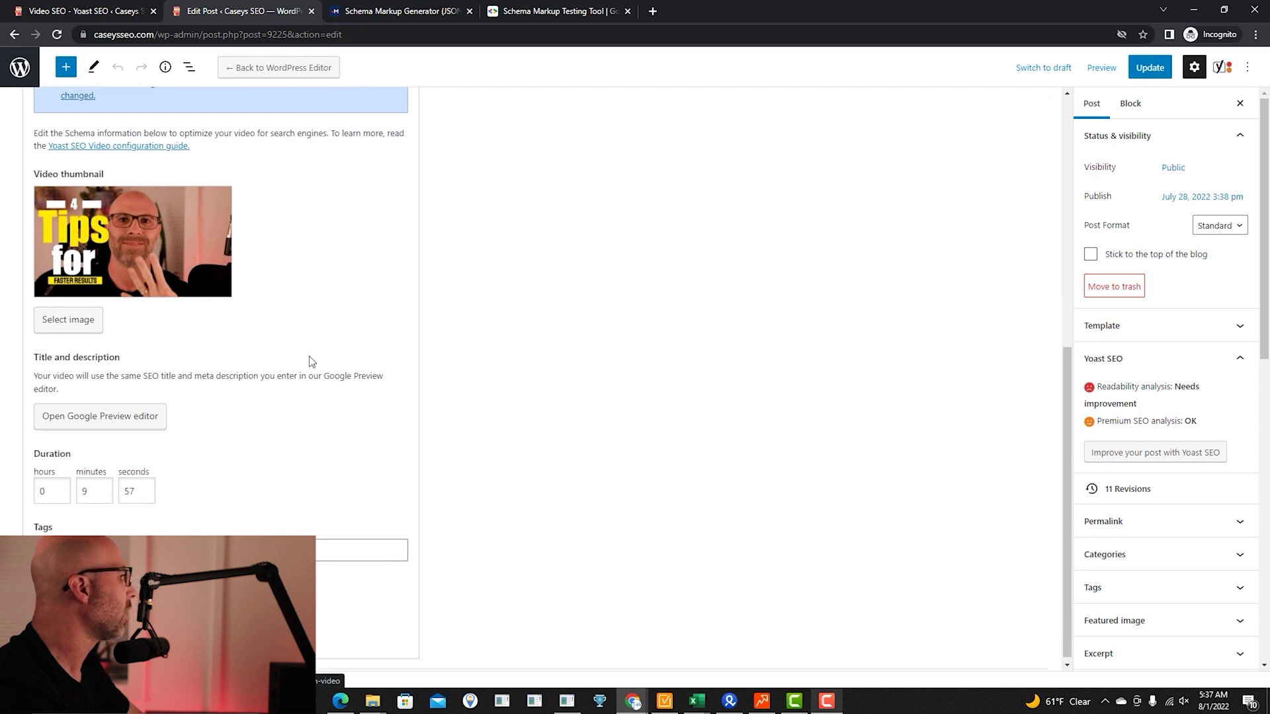
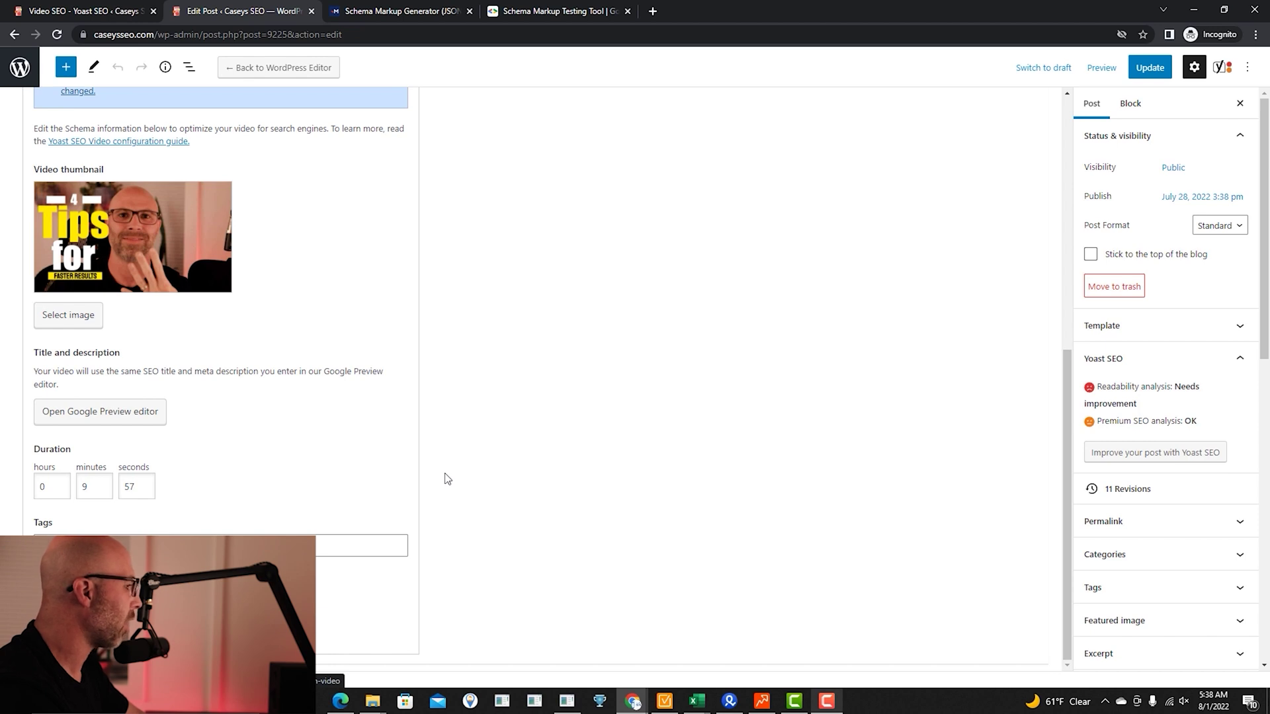
Step: Switch to the 'Schema Markup Generator (JSON-LD)' tab
{"action": "left_click", "coordinate": [399, 11]}
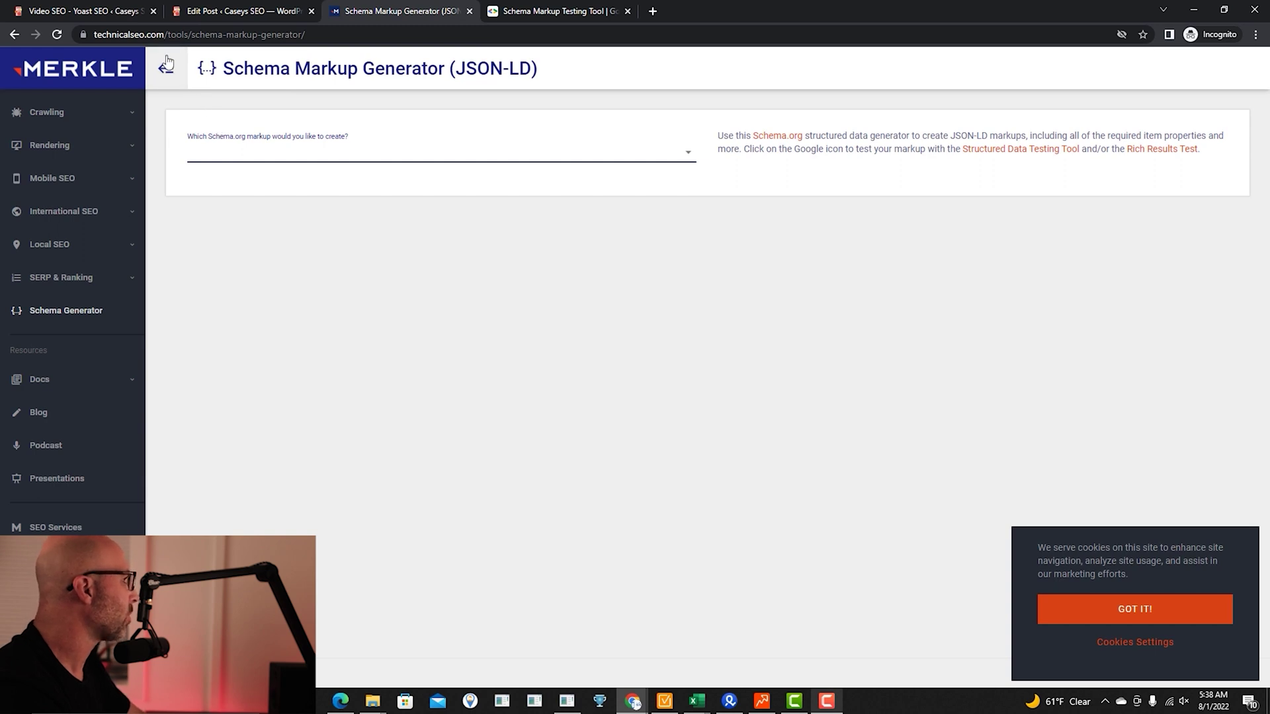
Step: Choose Video as the schema markup type in the Merkle generator
{"action": "left_click", "coordinate": [258, 151]}
{"action": "scroll", "coordinate": [275, 208], "scroll_direction": "down", "scroll_amount": 2}
{"action": "scroll", "coordinate": [274, 208], "scroll_direction": "down", "scroll_amount": 3}
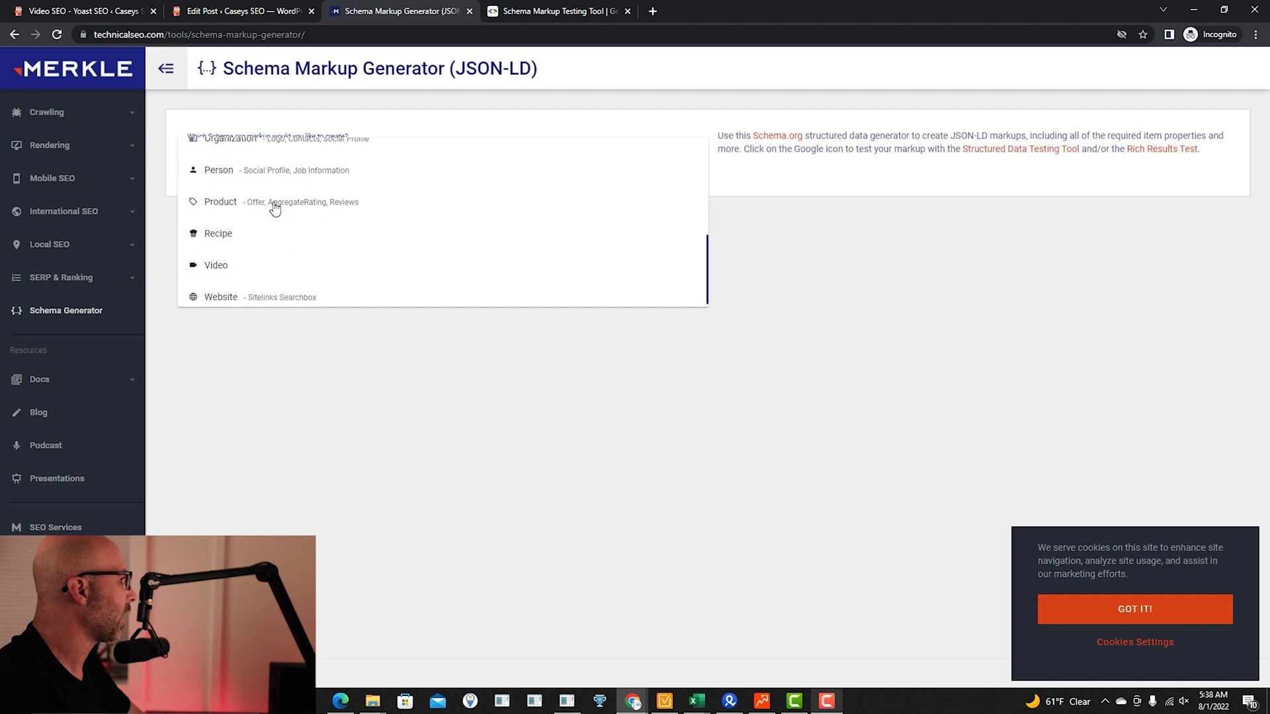
{"action": "left_click", "coordinate": [236, 255]}
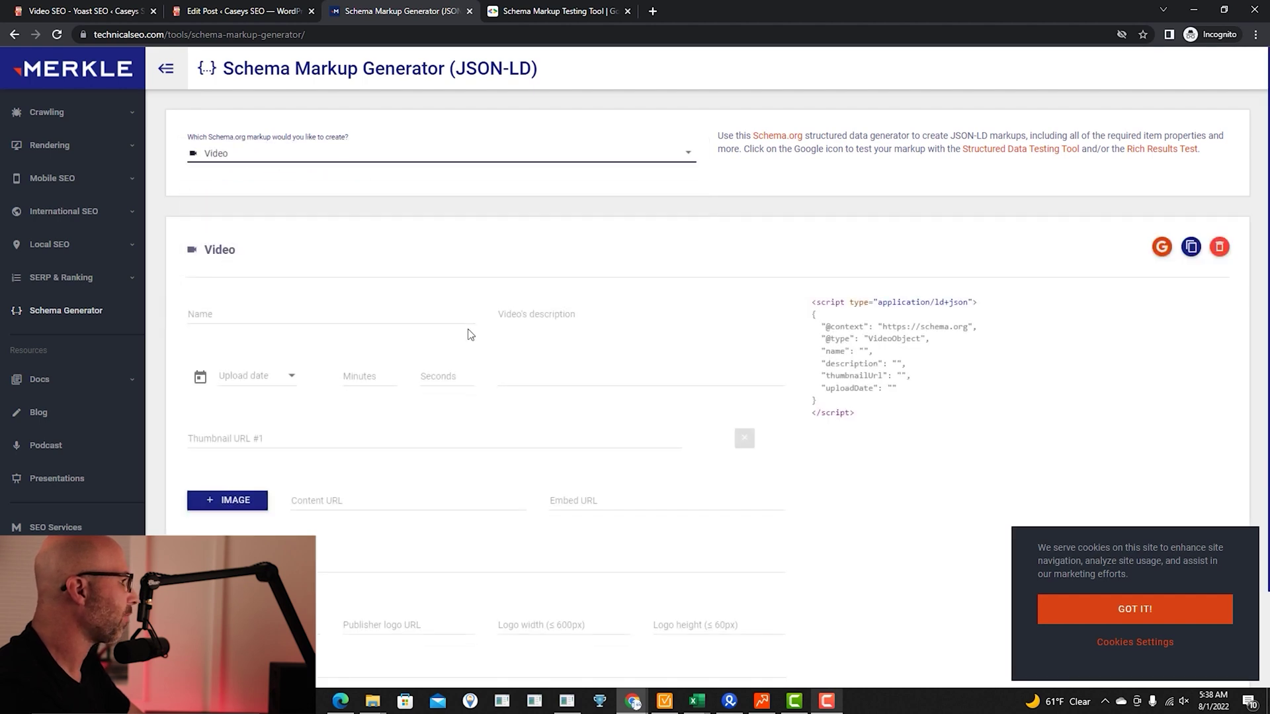
{"action": "scroll", "coordinate": [471, 335], "scroll_direction": "down", "scroll_amount": 1}
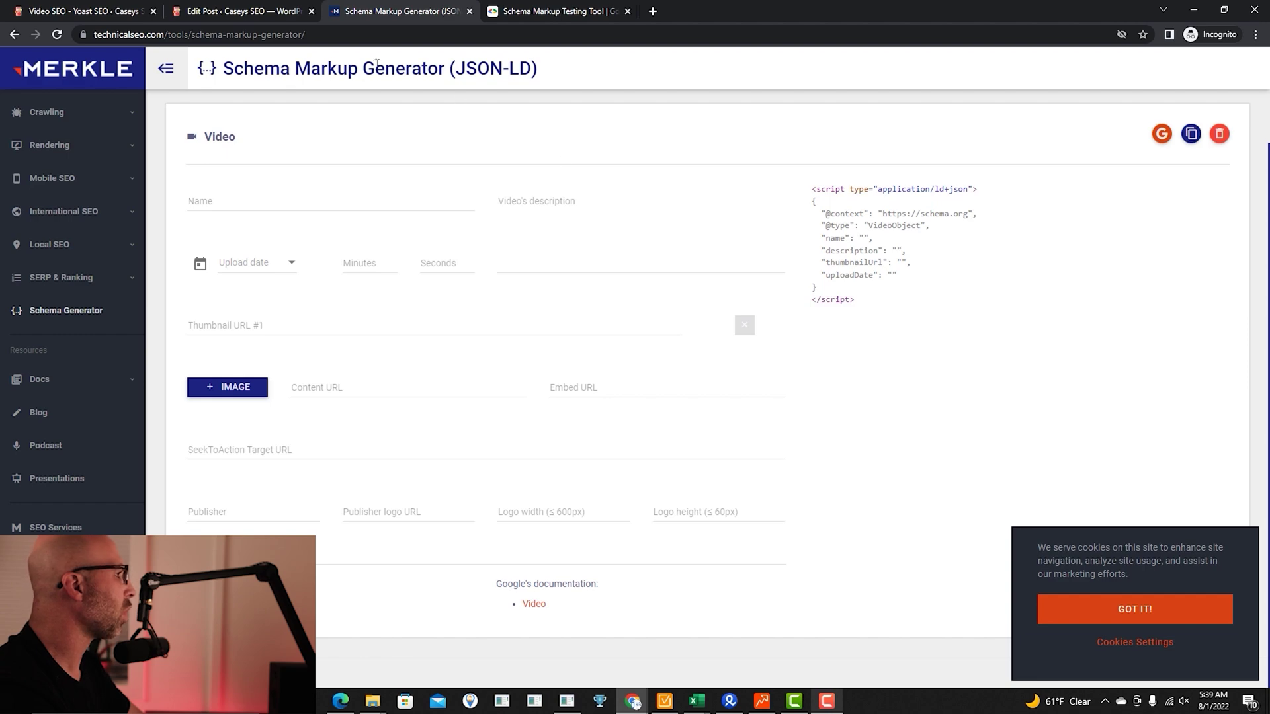
Step: Review the '4 SEO Strategies the Pros Use for Fast Results' post, then go to the 'Schema Markup Testing Tool' tab
{"action": "left_click", "coordinate": [242, 11]}
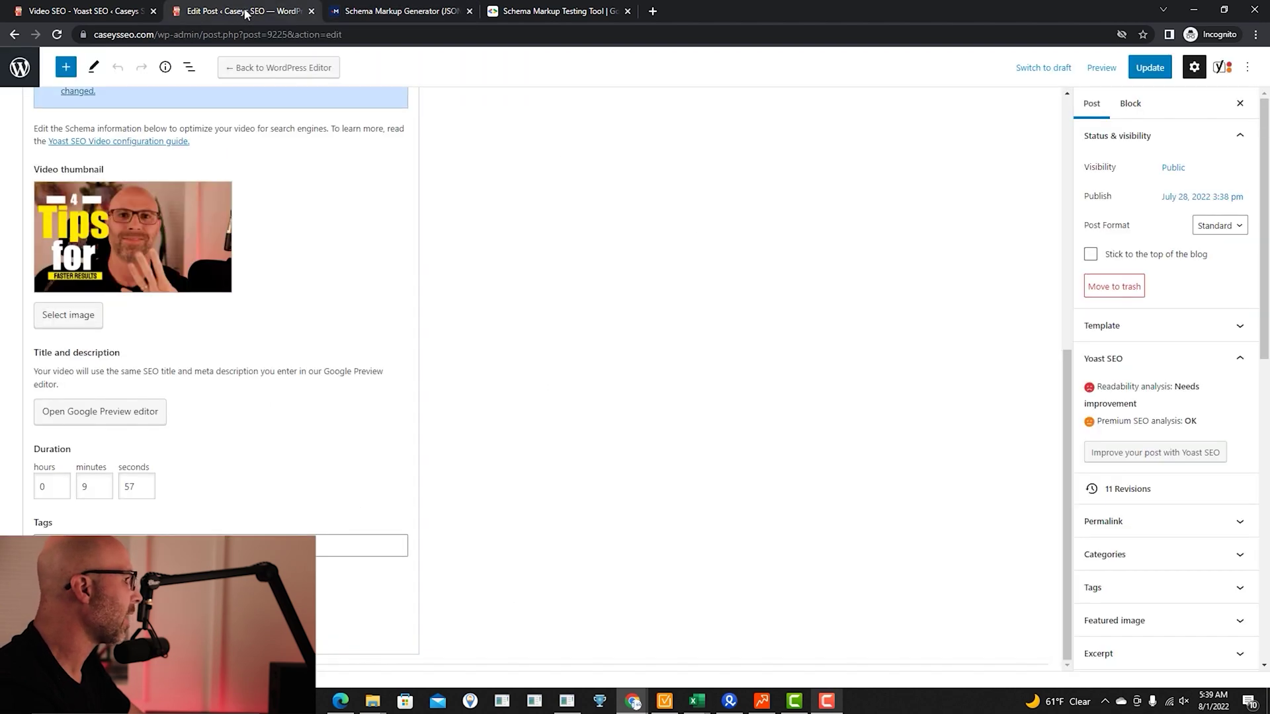
{"action": "scroll", "coordinate": [499, 362], "scroll_direction": "up", "scroll_amount": 8}
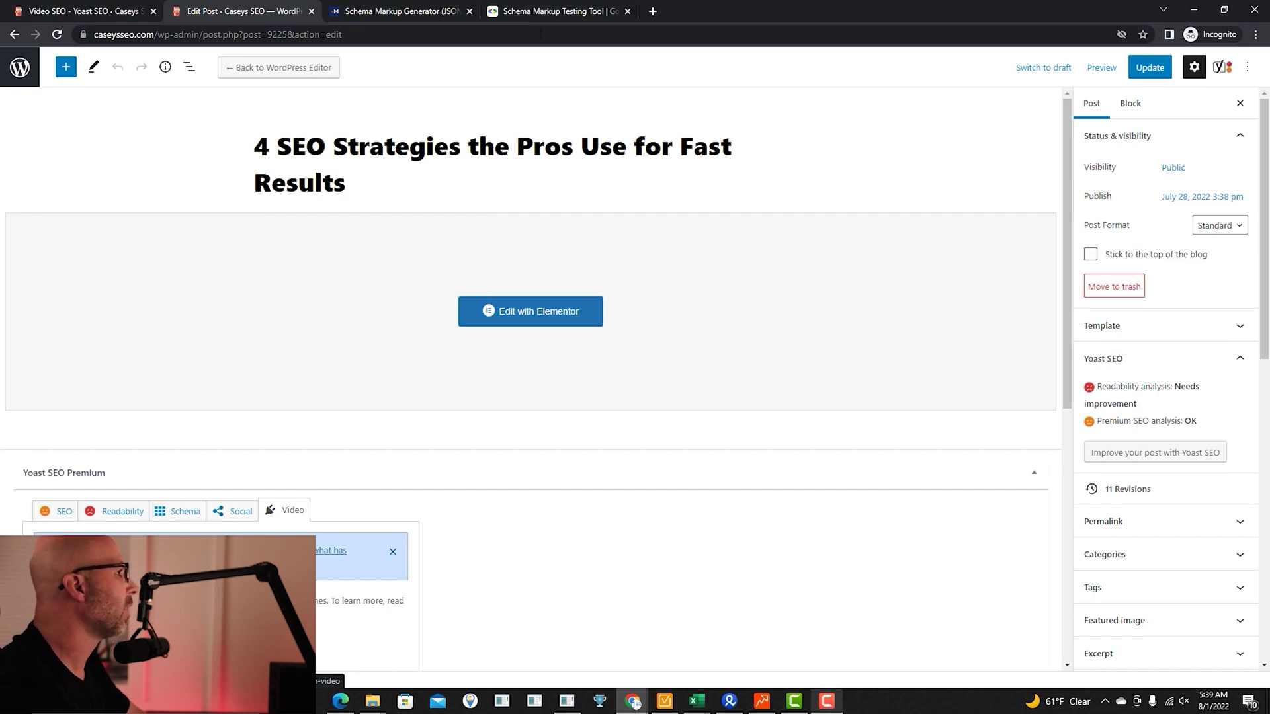
{"action": "left_click", "coordinate": [527, 14]}
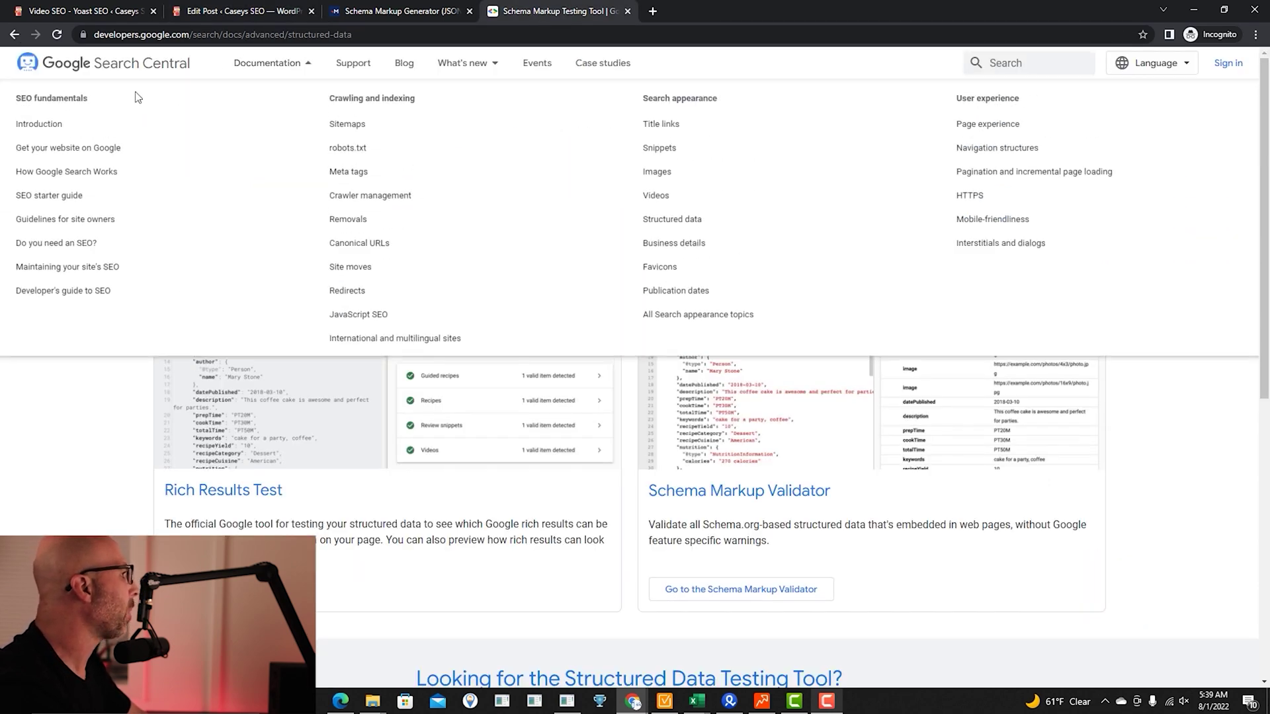